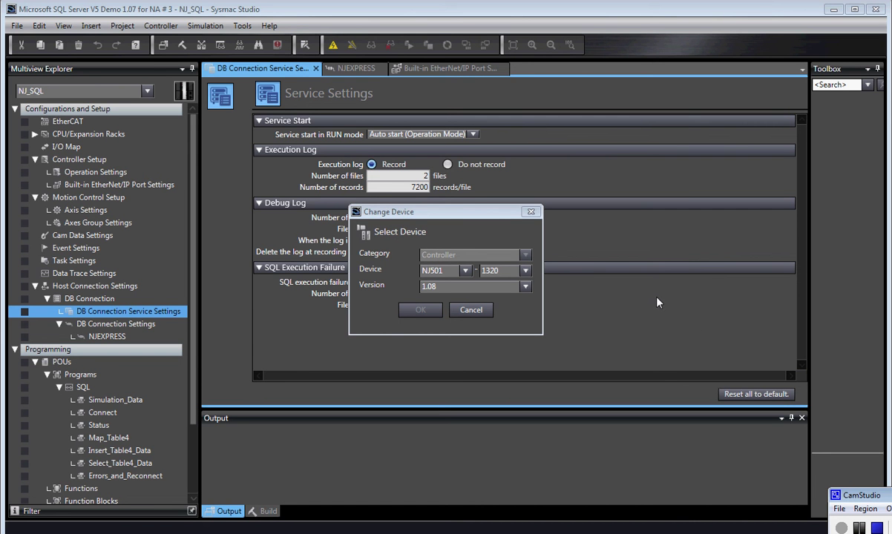
- Review the 1320 model and NJ501 family choices, then close the Change Device dialog unchanged
{"action": "left_click", "coordinate": [525, 272]}
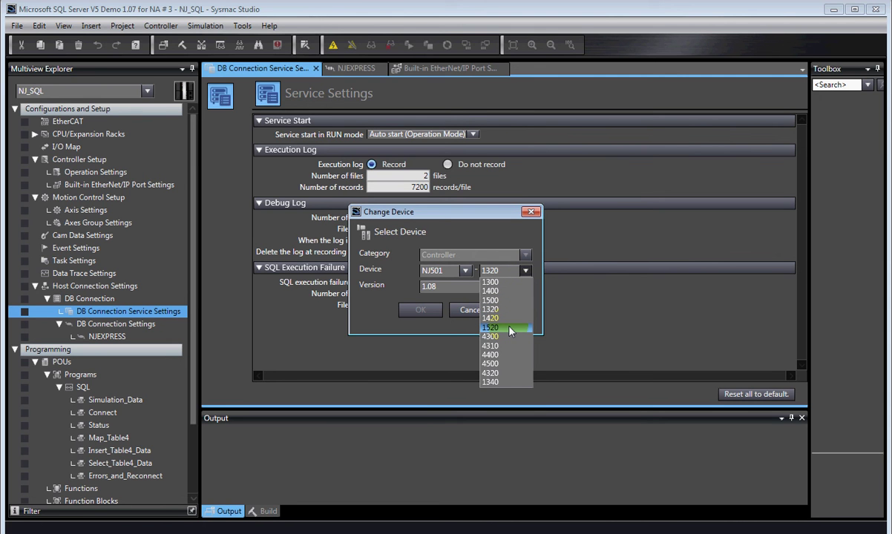
{"action": "left_click", "coordinate": [465, 271]}
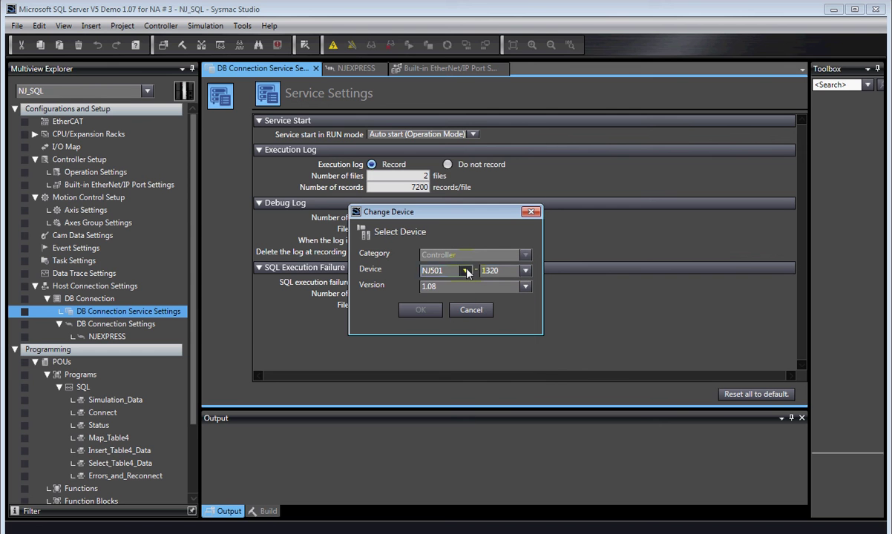
{"action": "left_click", "coordinate": [466, 271]}
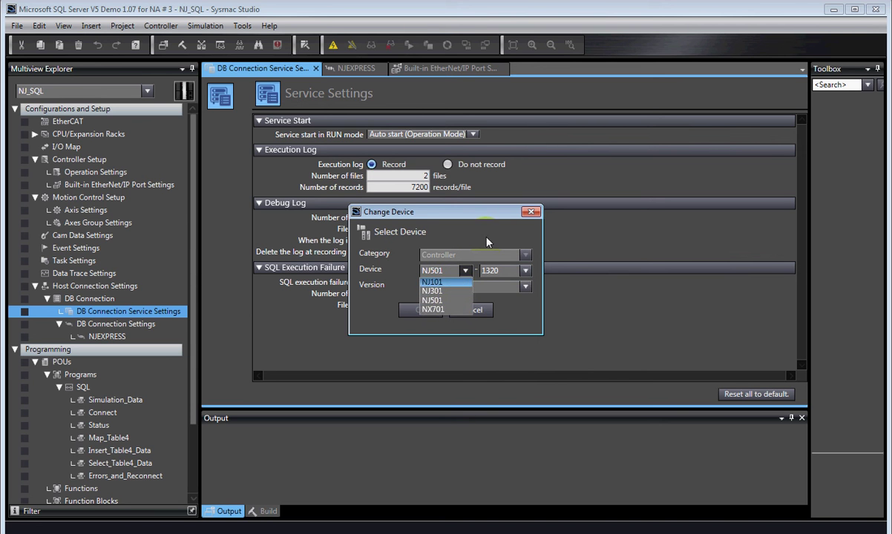
{"action": "left_click", "coordinate": [452, 300]}
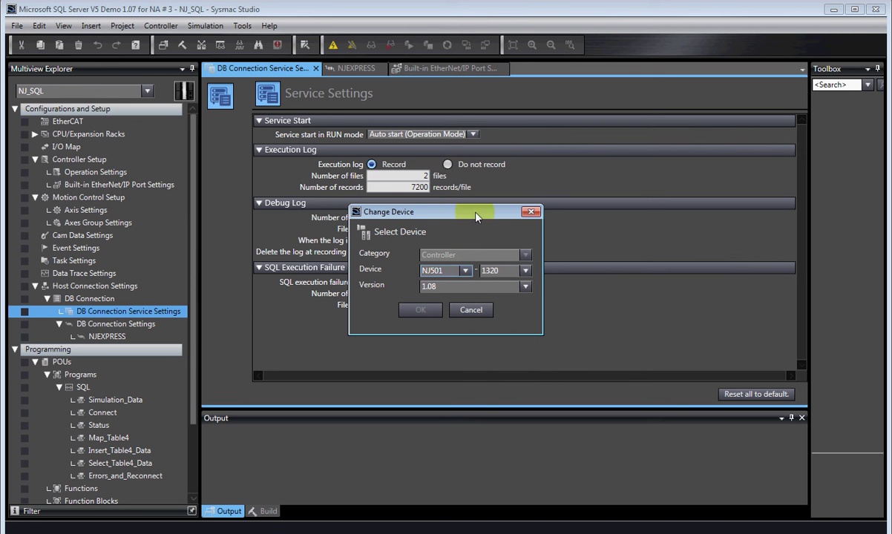
{"action": "left_click", "coordinate": [530, 212]}
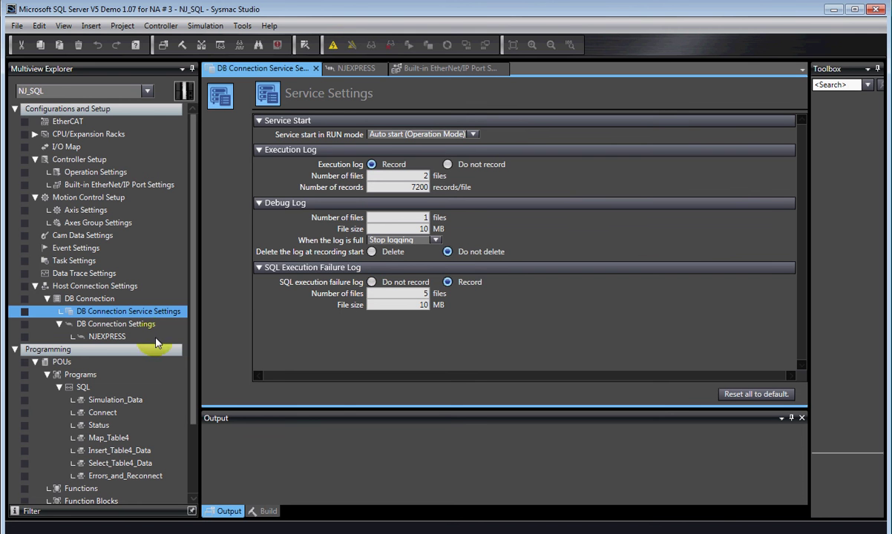
{"action": "double_click", "coordinate": [104, 336]}
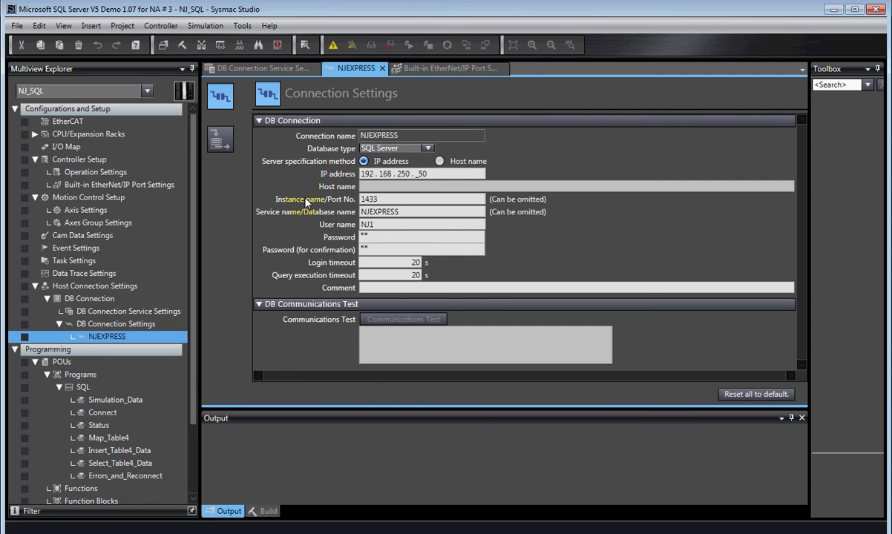
{"action": "right_click", "coordinate": [80, 324]}
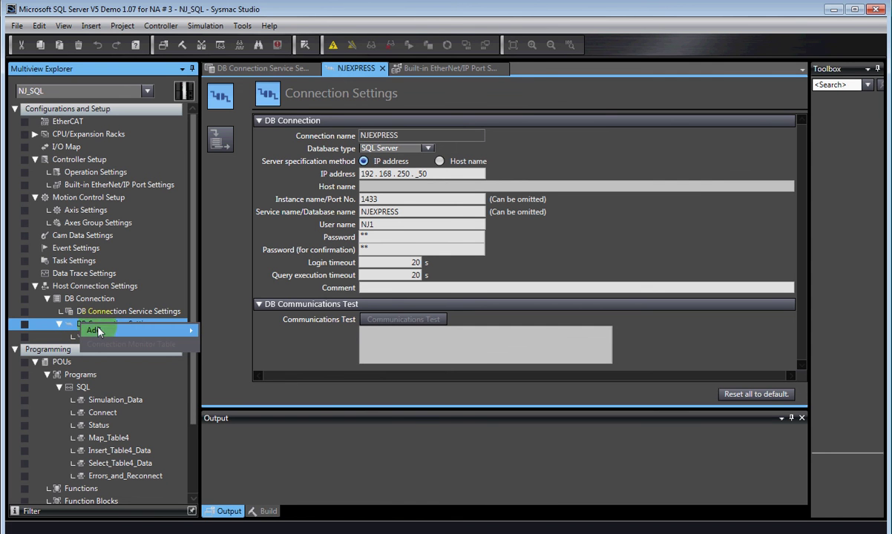
{"action": "mouse_move", "coordinate": [99, 332]}
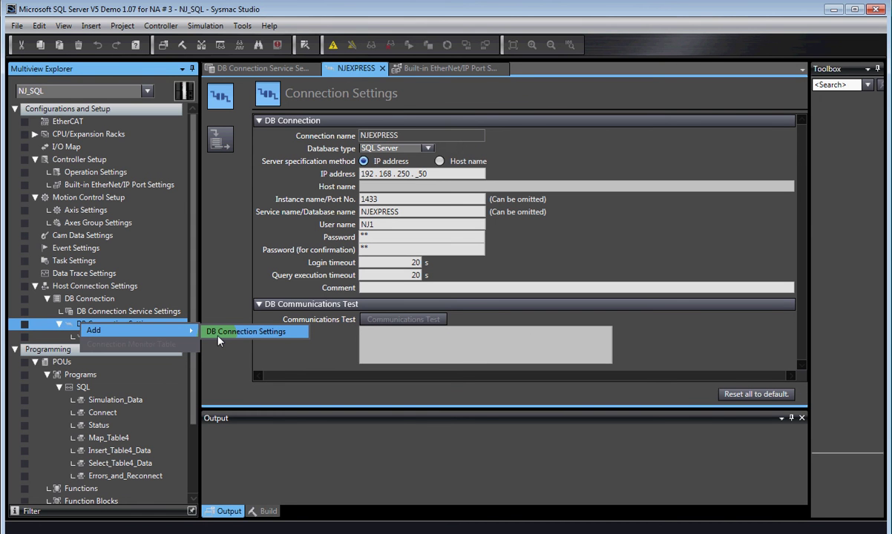
{"action": "left_click", "coordinate": [219, 338]}
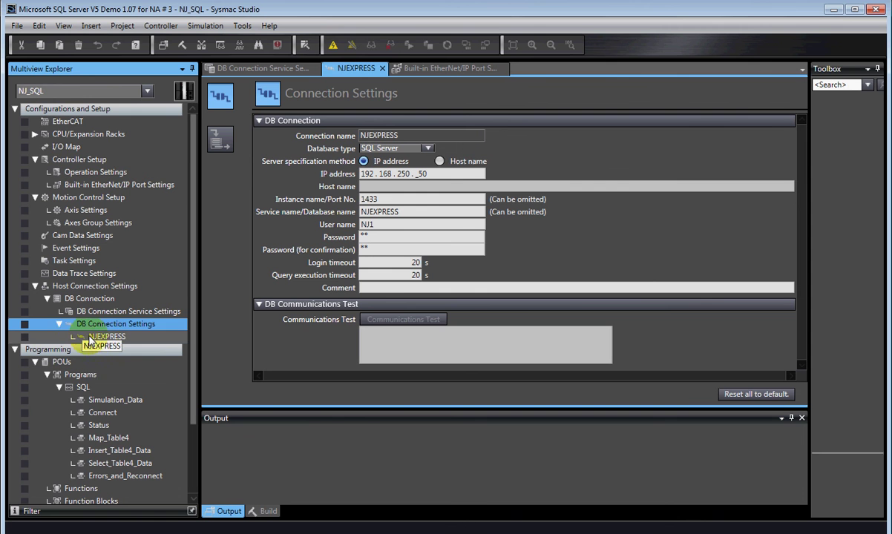
{"action": "right_click", "coordinate": [90, 338]}
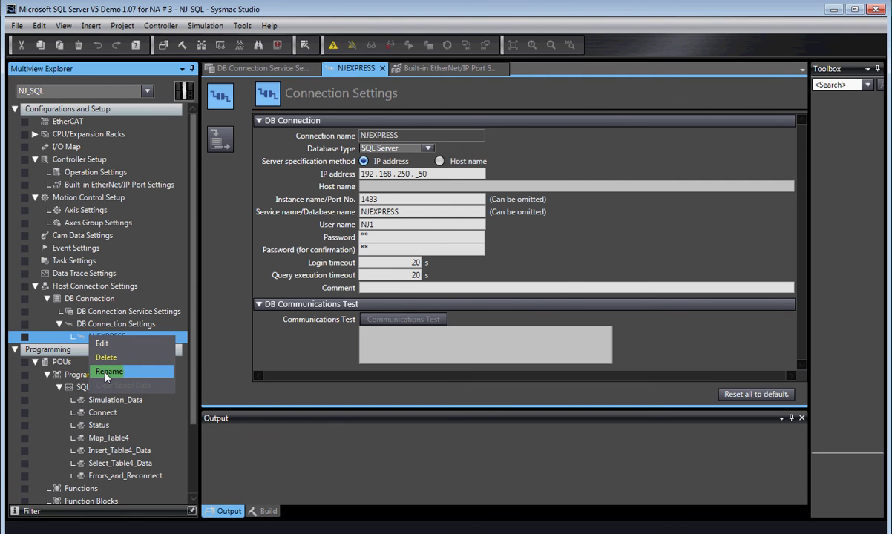
{"action": "left_click", "coordinate": [429, 149]}
{"action": "left_click", "coordinate": [429, 149]}
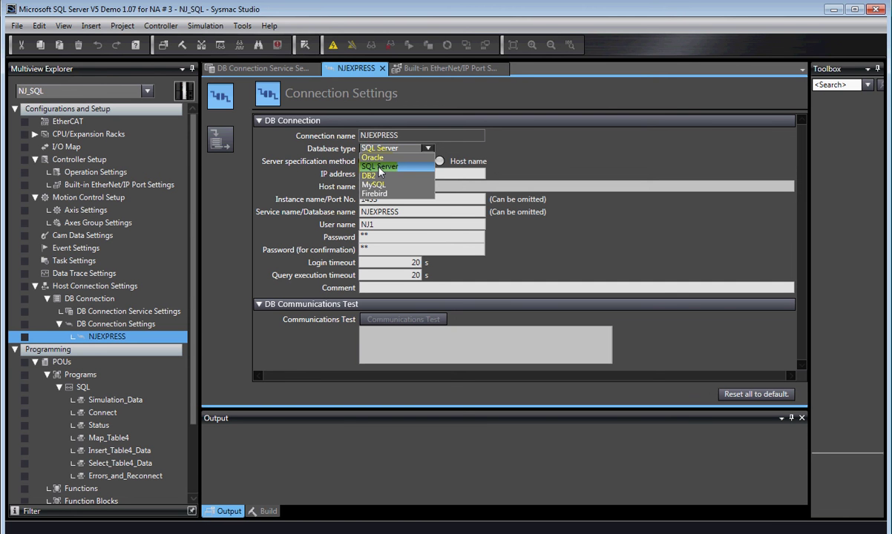
{"action": "left_click", "coordinate": [449, 189]}
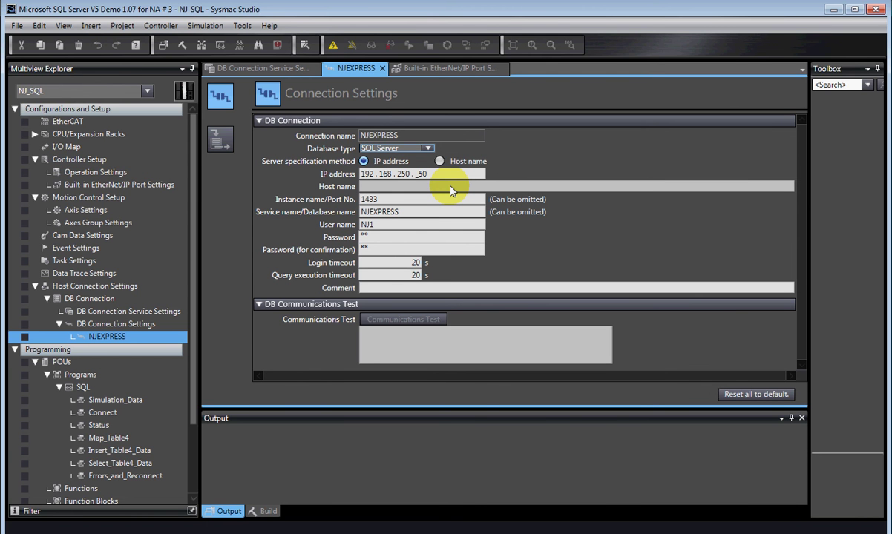
{"action": "left_click", "coordinate": [374, 175]}
{"action": "left_click", "coordinate": [67, 188]}
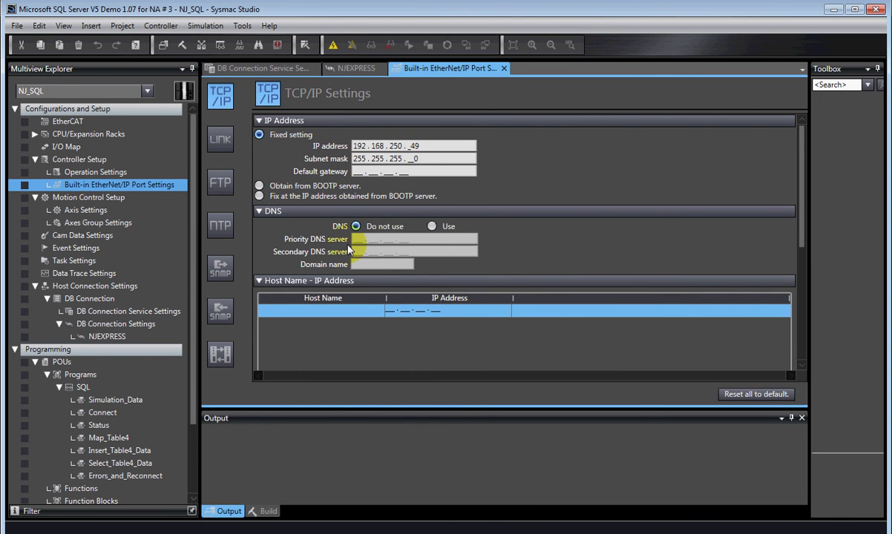
{"action": "double_click", "coordinate": [104, 337]}
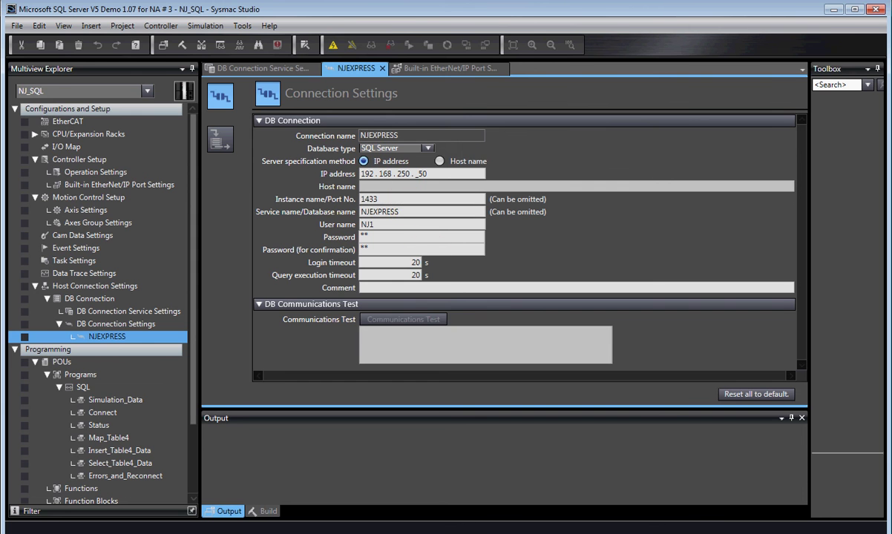
{"action": "key", "text": "alt+Tab"}
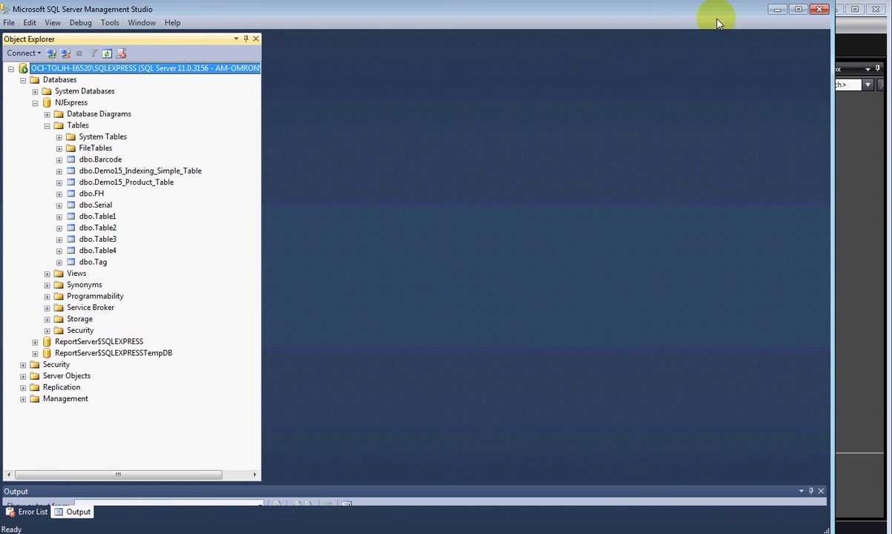
{"action": "left_click", "coordinate": [777, 9]}
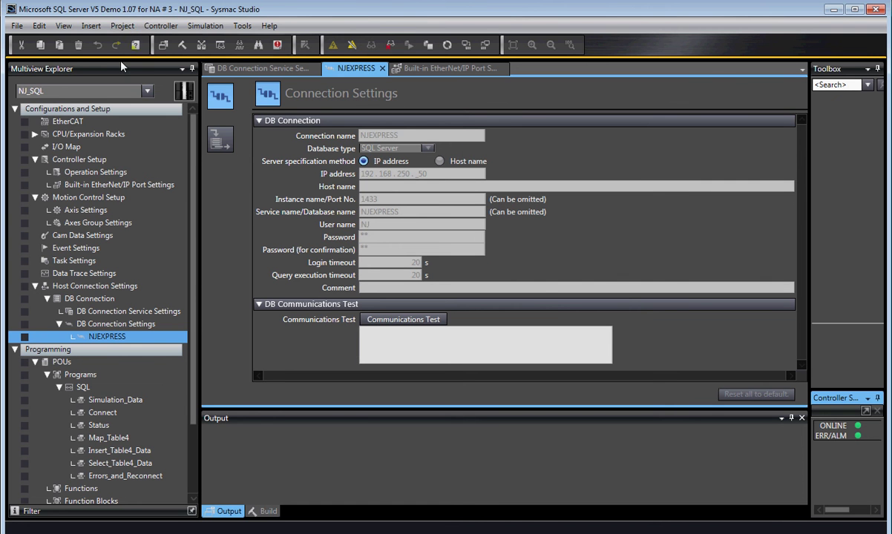
- Synchronize the project with the online controller and run the NJEXPRESS communications test to get Test OK
{"action": "left_click", "coordinate": [123, 25]}
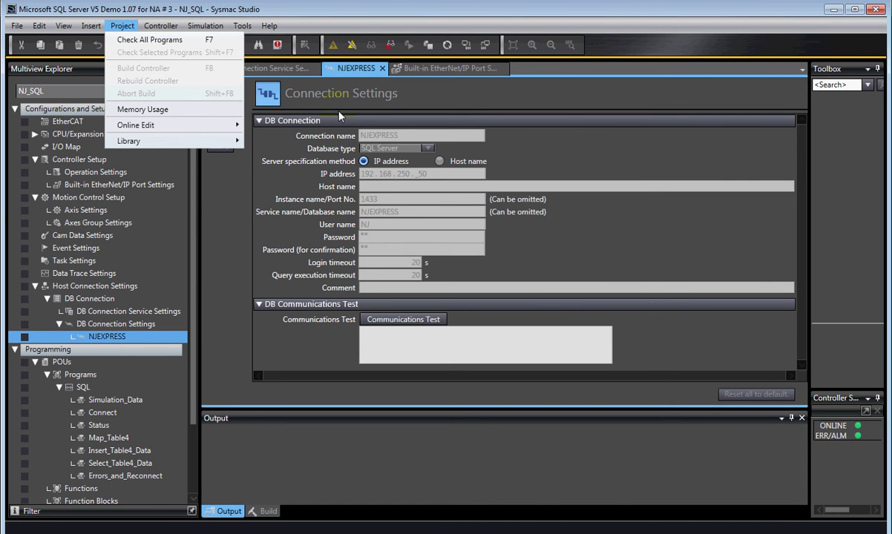
{"action": "left_click", "coordinate": [466, 46]}
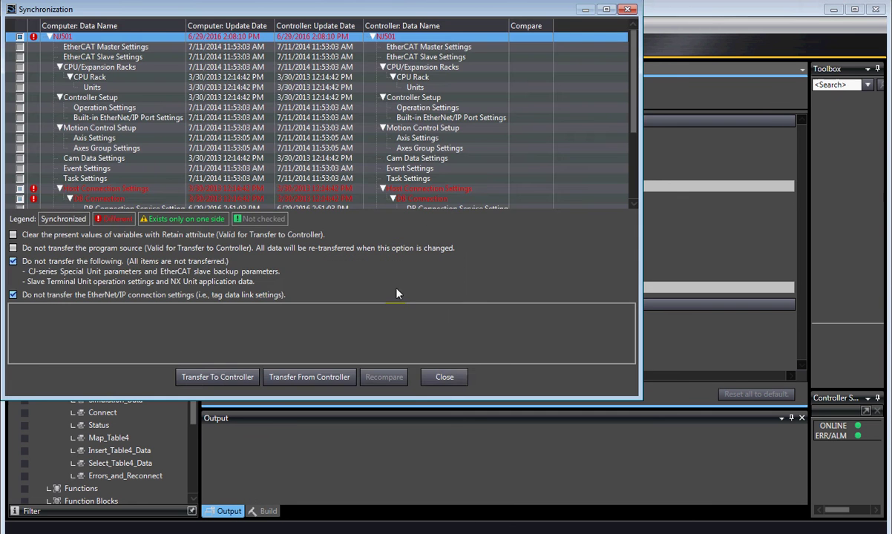
{"action": "left_click", "coordinate": [445, 377]}
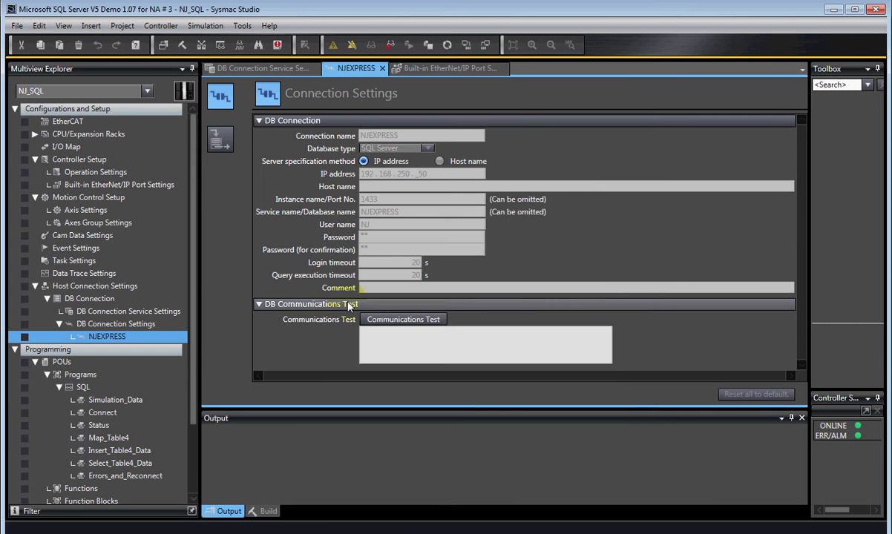
{"action": "left_click", "coordinate": [380, 319]}
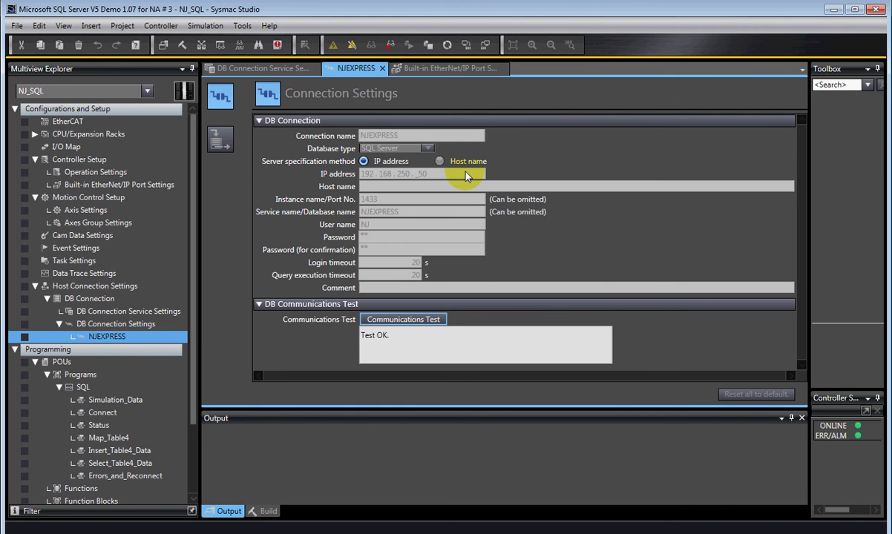
{"action": "key", "text": "super"}
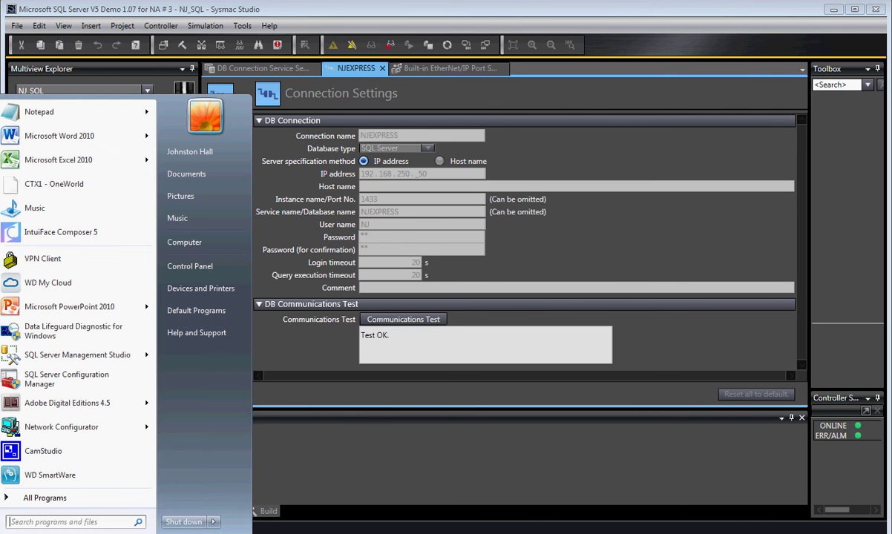
{"action": "left_click", "coordinate": [27, 524]}
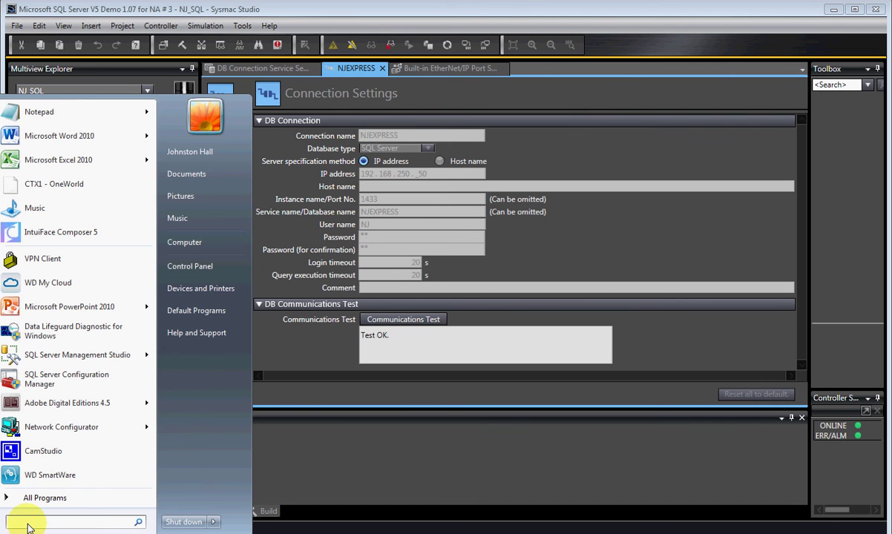
{"action": "type", "text": "wind"}
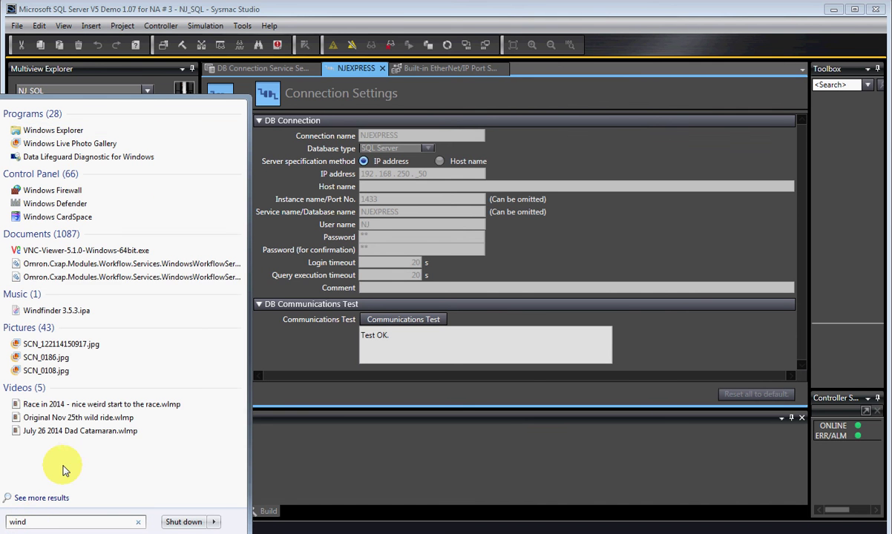
{"action": "left_click", "coordinate": [67, 194]}
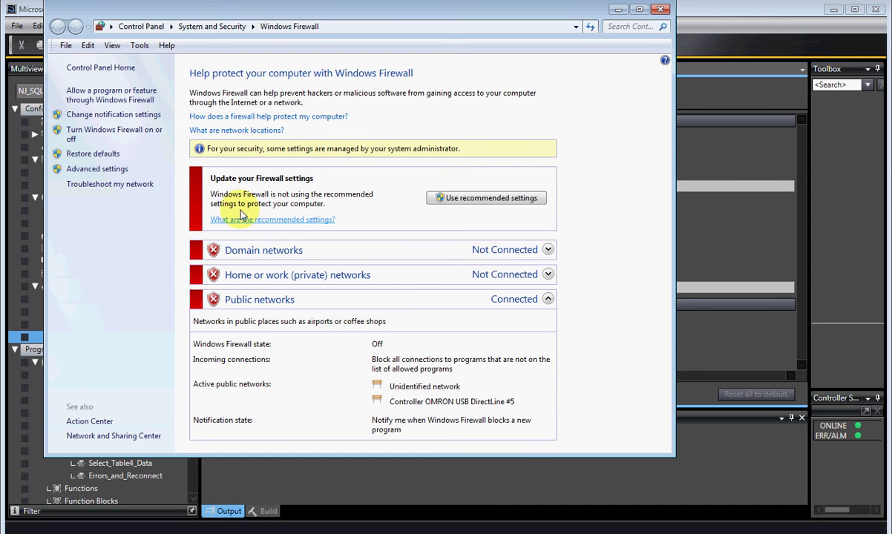
{"action": "left_click", "coordinate": [79, 140]}
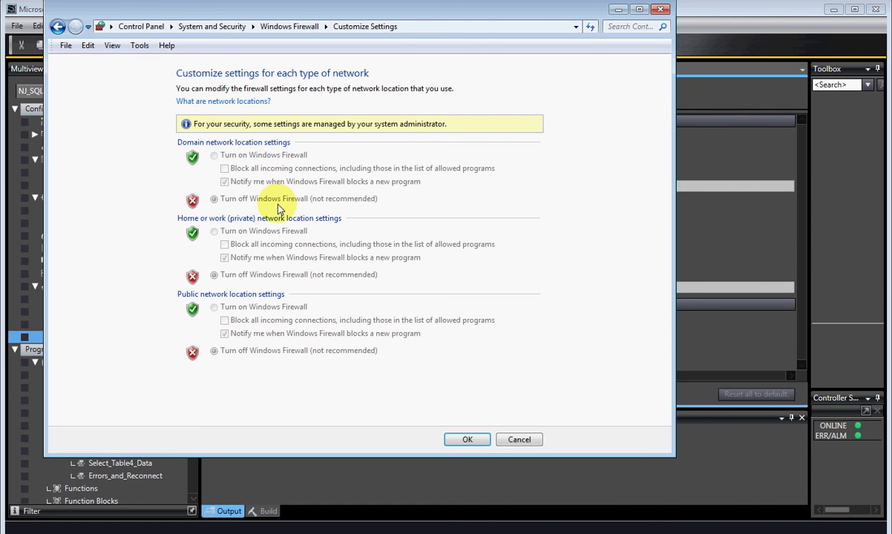
{"action": "left_click", "coordinate": [660, 9]}
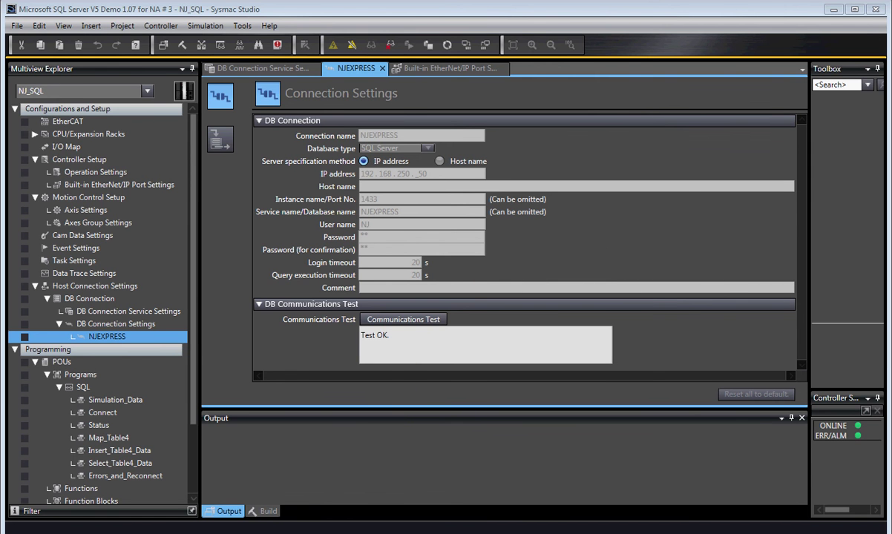
- Inspect the Local Wired Port's IPv4 settings in Network and Sharing Center, then return to Sysmac Studio
{"action": "left_click", "coordinate": [538, 510]}
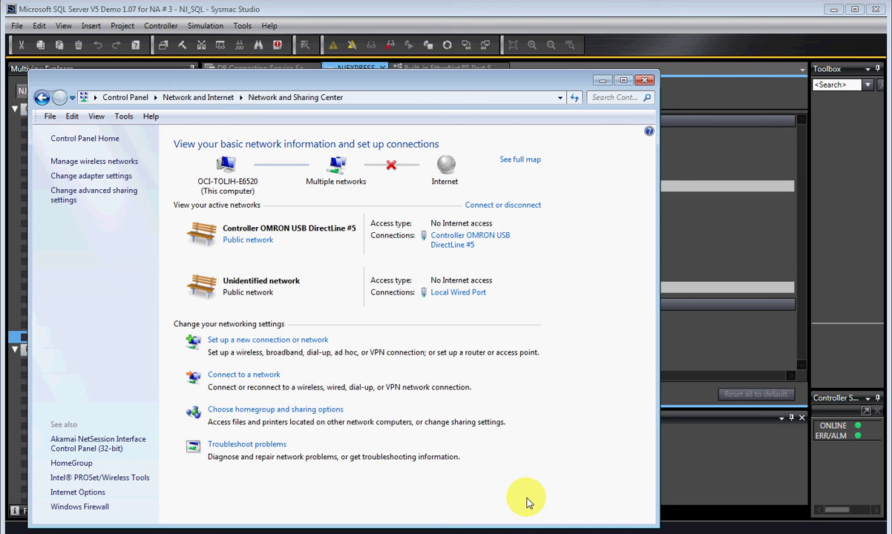
{"action": "left_click", "coordinate": [458, 293]}
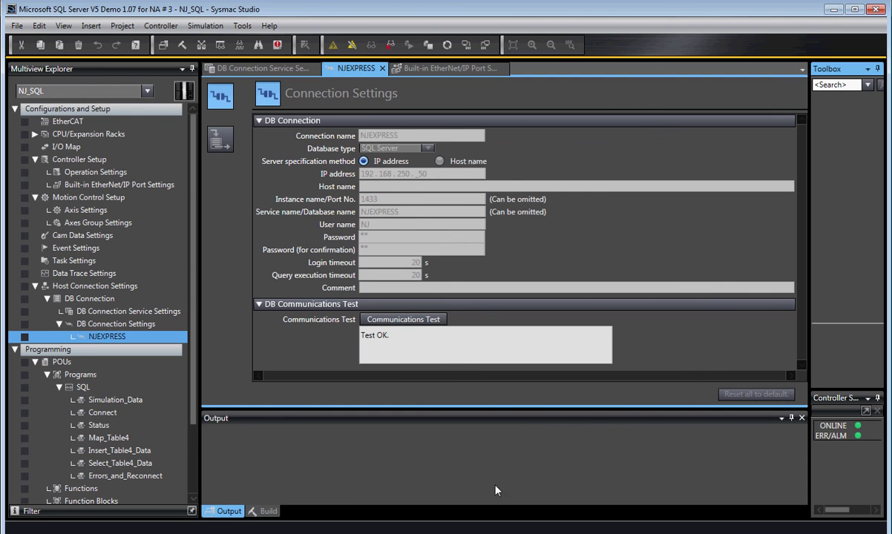
{"action": "left_click", "coordinate": [505, 505]}
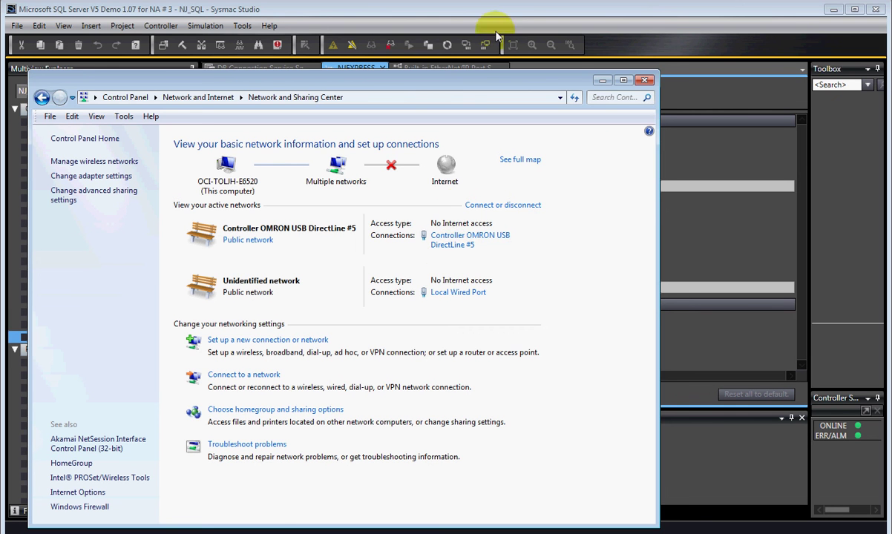
{"action": "left_click", "coordinate": [512, 16]}
- Take Sysmac Studio offline and bring Network and Sharing Center forward from the taskbar
{"action": "left_click", "coordinate": [351, 46]}
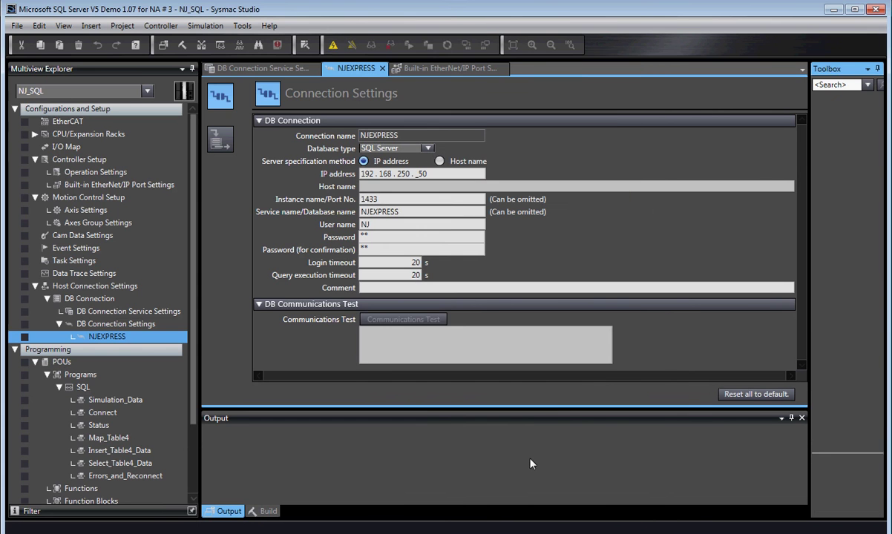
{"action": "left_click", "coordinate": [535, 530]}
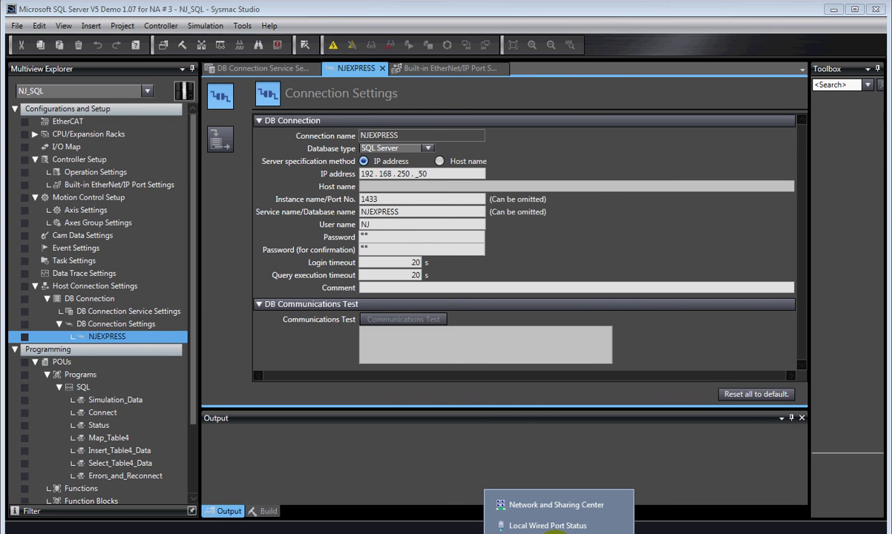
{"action": "left_click", "coordinate": [556, 505]}
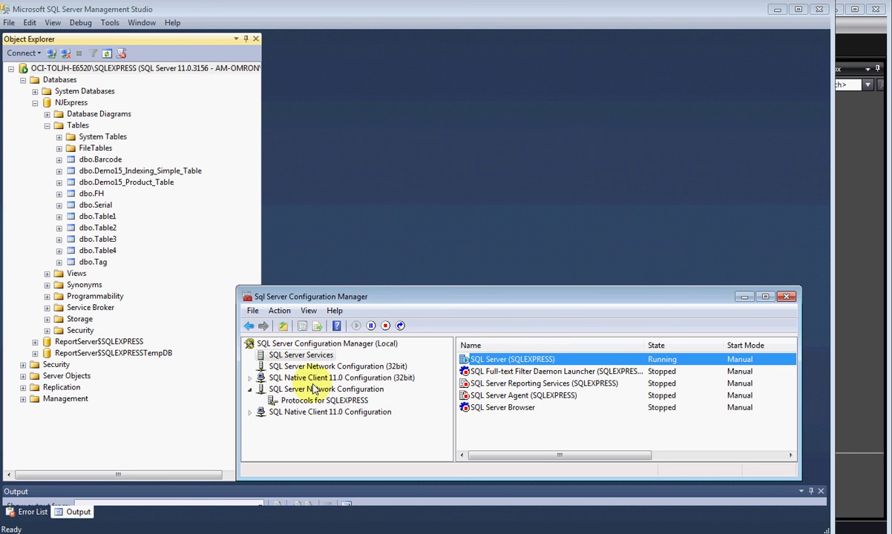
- Check the SQLEXPRESS TCP/IP addresses: IP1 at 192.168.250.1, TCP port 1433 for IP1 and IPAll, dynamic ports blank
{"action": "left_click", "coordinate": [293, 400]}
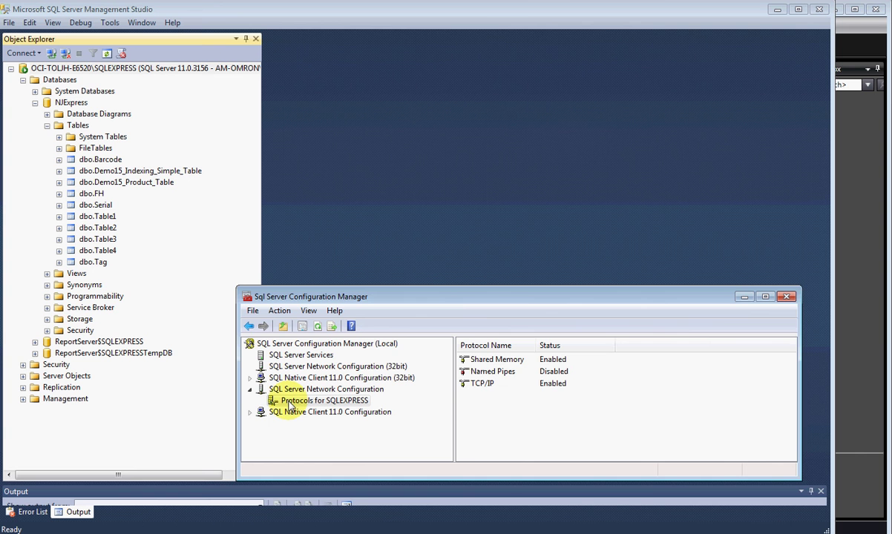
{"action": "left_click", "coordinate": [474, 387]}
{"action": "double_click", "coordinate": [474, 386]}
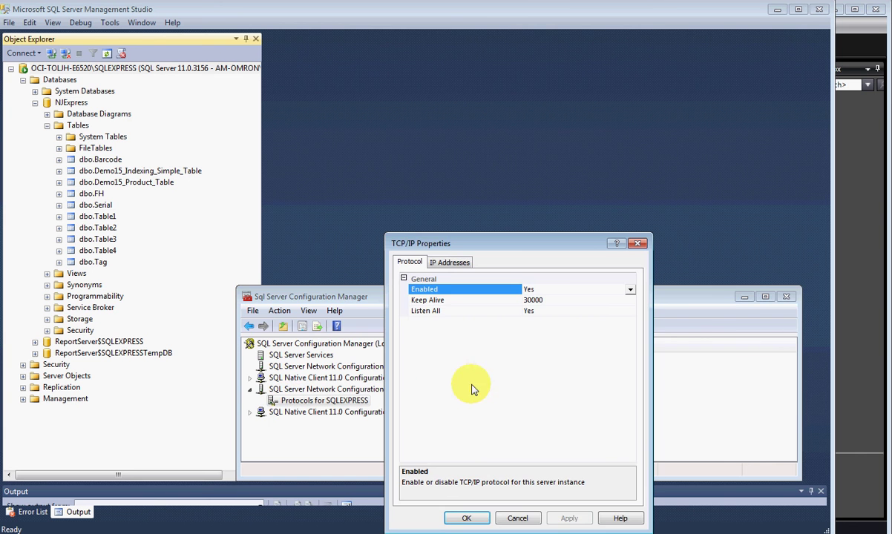
{"action": "left_click", "coordinate": [455, 263]}
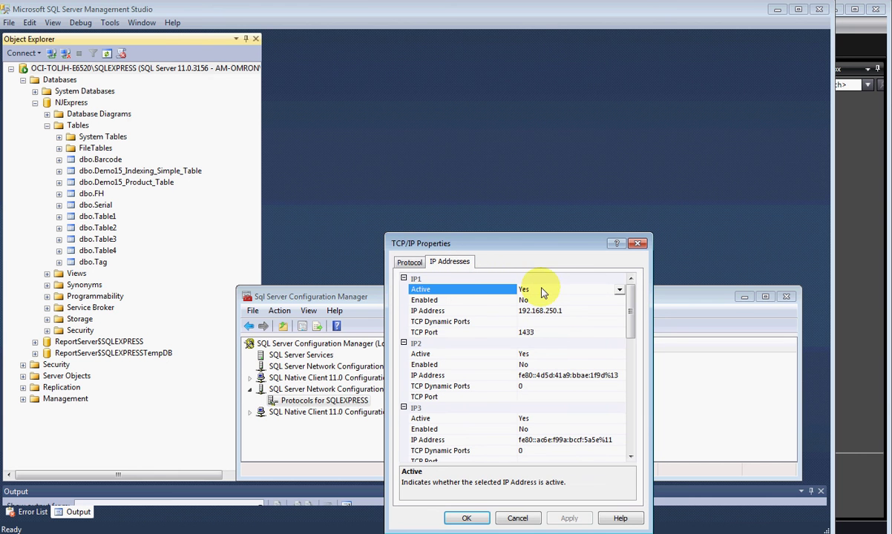
{"action": "left_click_drag", "start_coordinate": [628, 300], "coordinate": [607, 309]}
{"action": "scroll", "coordinate": [605, 356], "scroll_direction": "down", "scroll_amount": 10}
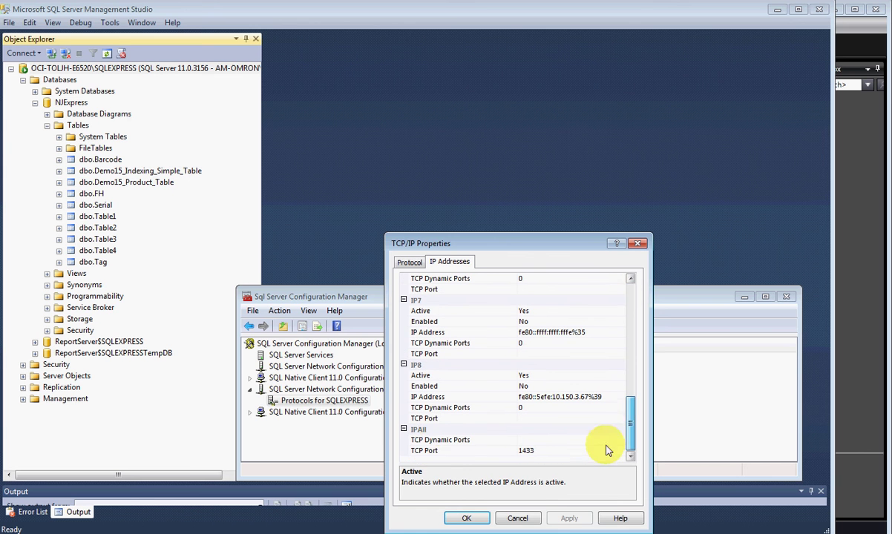
{"action": "left_click", "coordinate": [533, 441]}
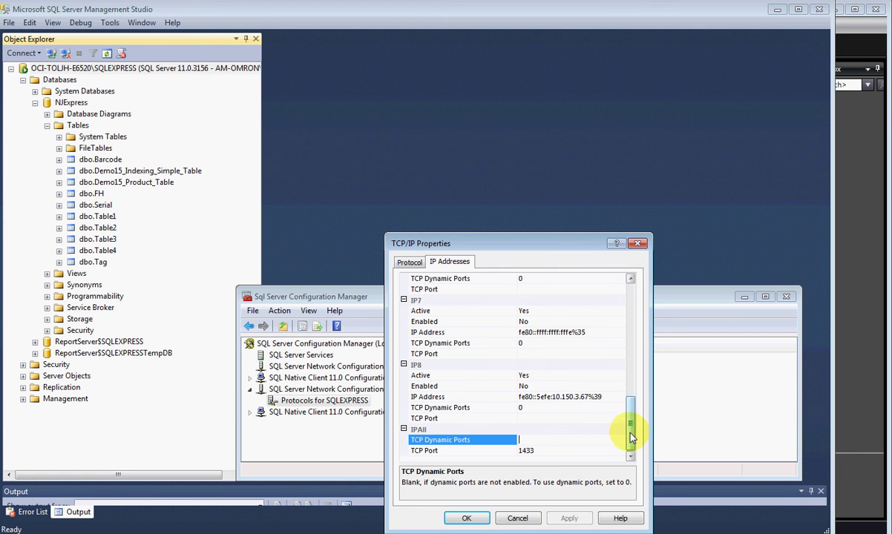
{"action": "left_click_drag", "start_coordinate": [630, 438], "coordinate": [632, 300]}
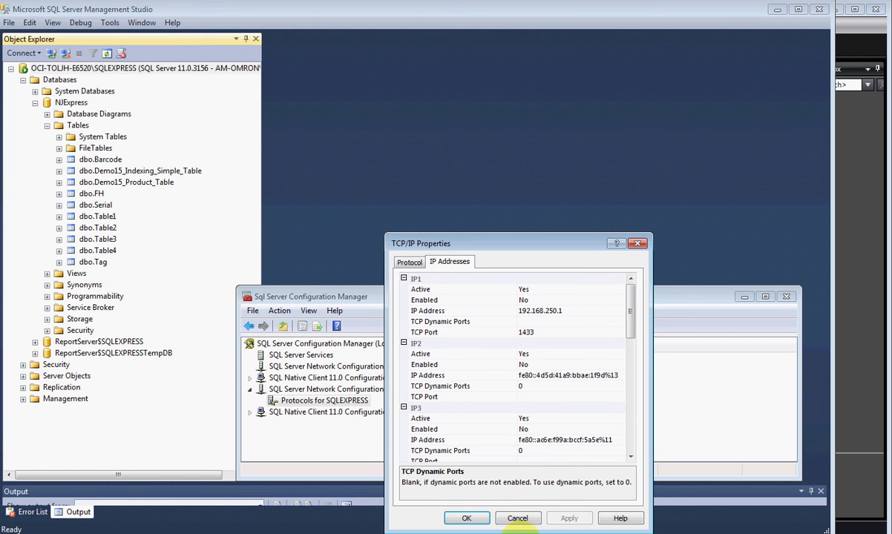
- Cancel the TCP/IP properties, view SQL Server (SQLEXPRESS) restart options, then minimize Configuration Manager and Management Studio
{"action": "left_click", "coordinate": [527, 521]}
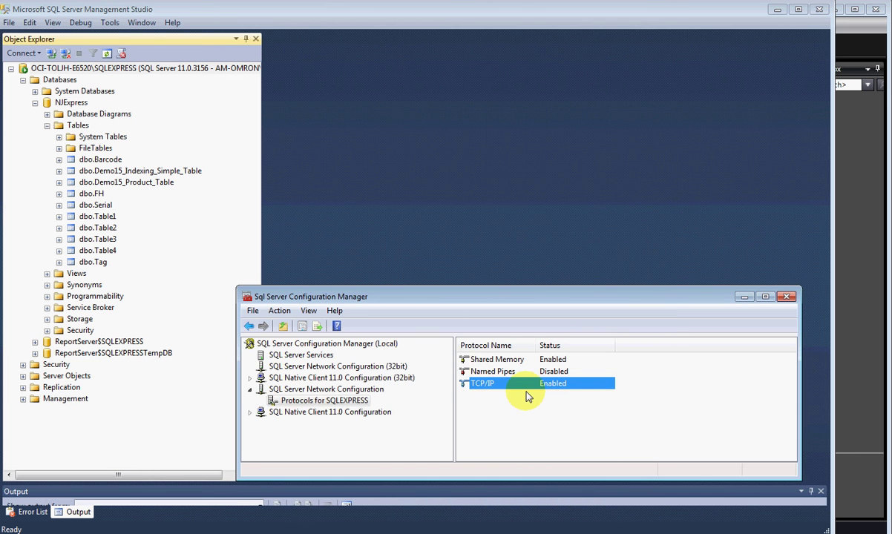
{"action": "left_click", "coordinate": [299, 354]}
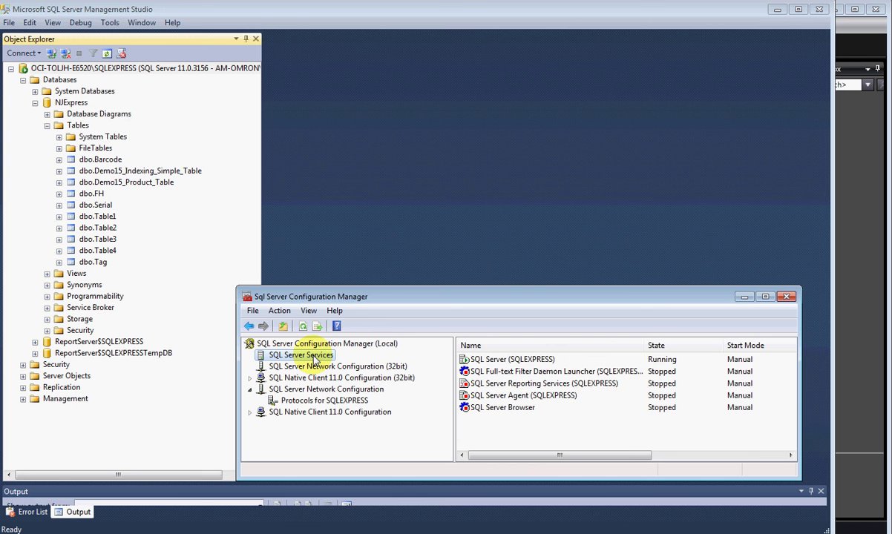
{"action": "left_click", "coordinate": [530, 359]}
{"action": "right_click", "coordinate": [536, 360]}
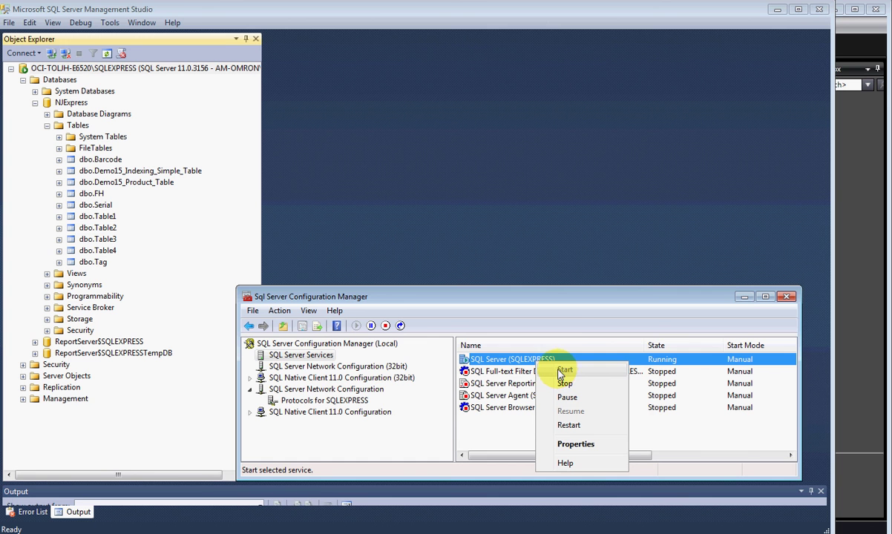
{"action": "left_click", "coordinate": [743, 298]}
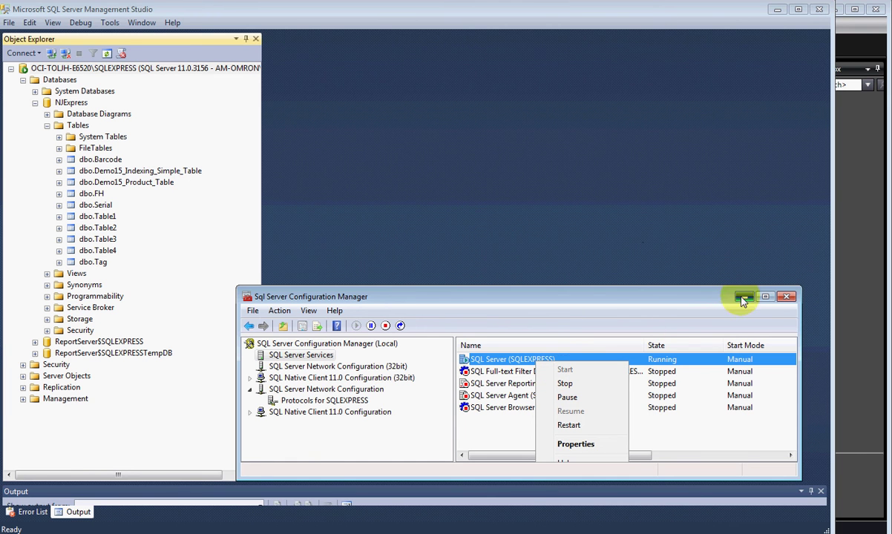
{"action": "left_click", "coordinate": [777, 9]}
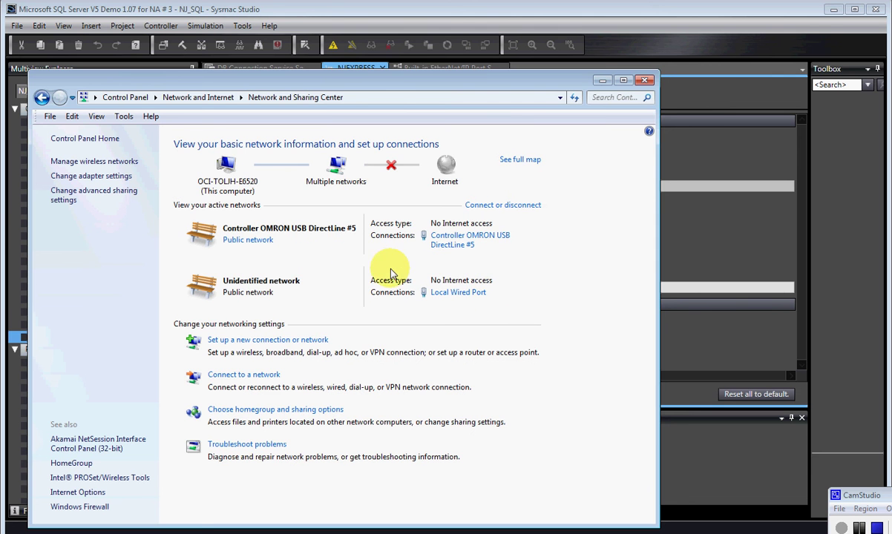
- Put Sysmac Studio back online with the controller for the NJEXPRESS communications test
{"action": "key", "text": "alt+F4"}
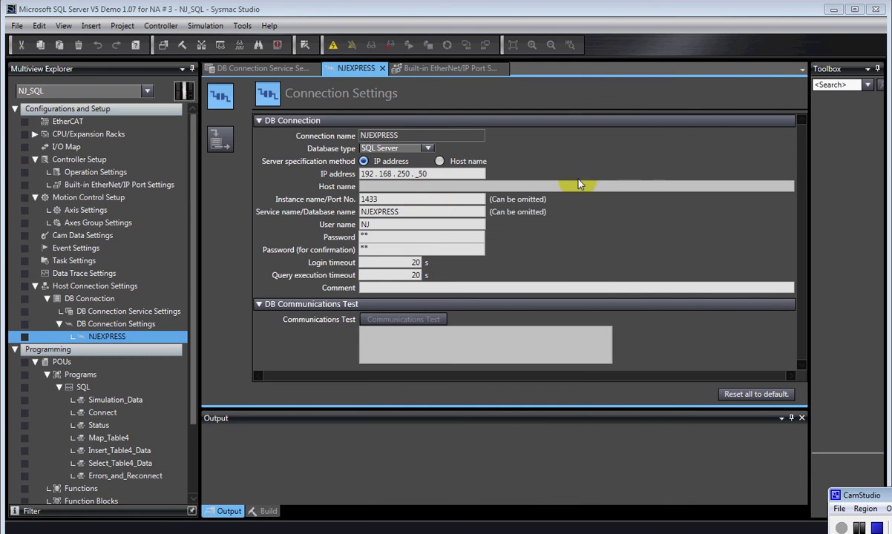